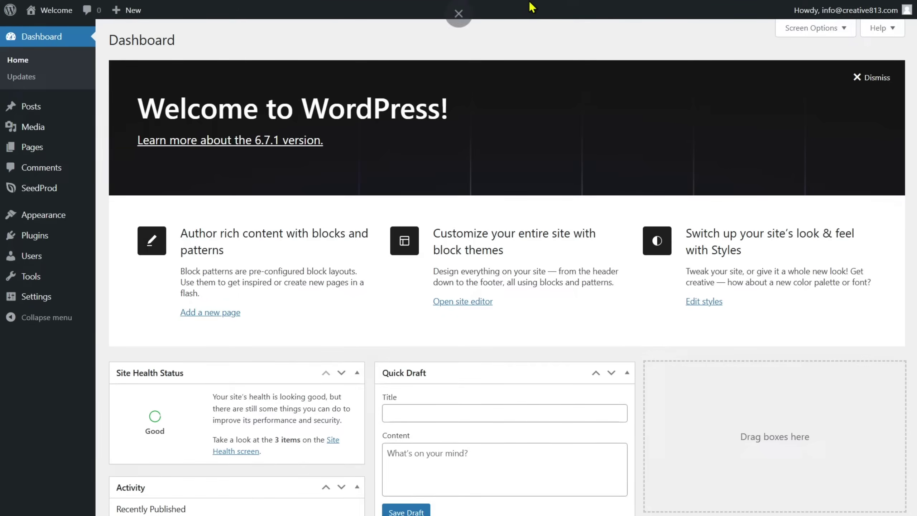
# Step: Exit fullscreen, reload the WordPress dashboard, and switch to the Down for Everyone or Just Me tab
pyautogui.click(459, 40)
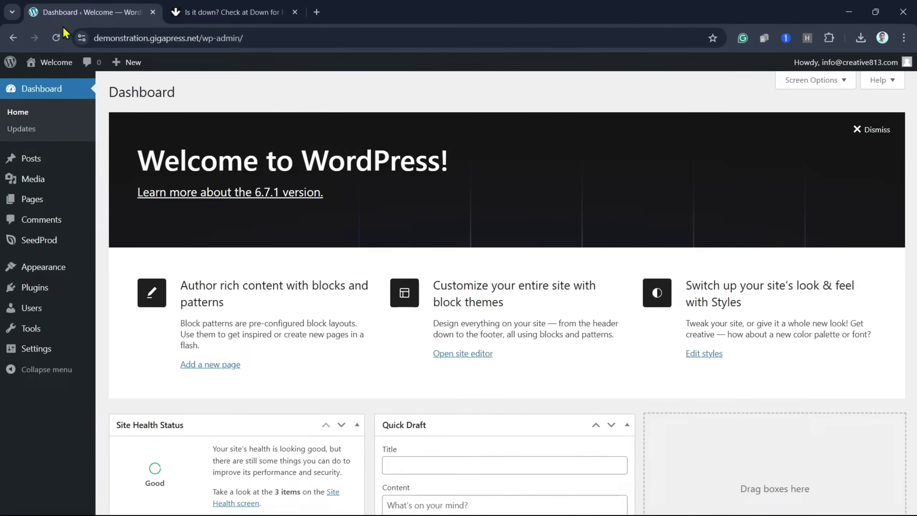
pyautogui.click(56, 38)
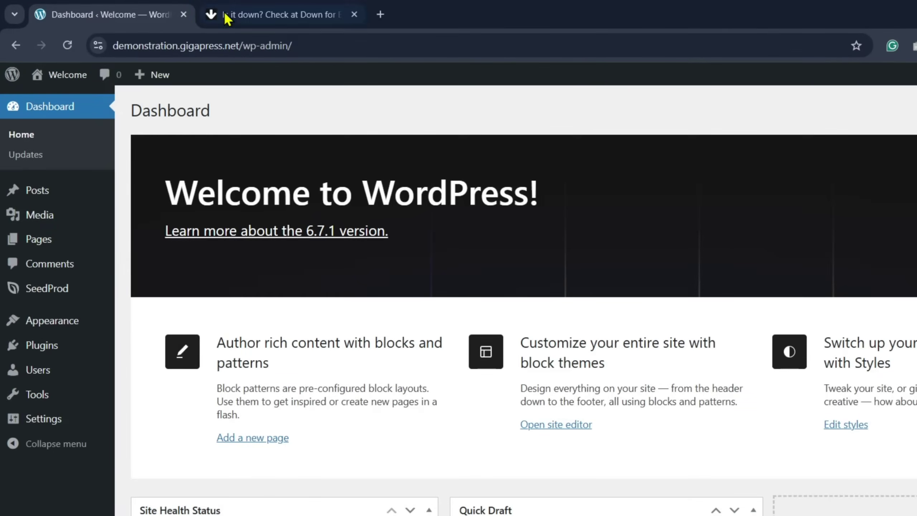
pyautogui.click(246, 14)
pyautogui.click(241, 43)
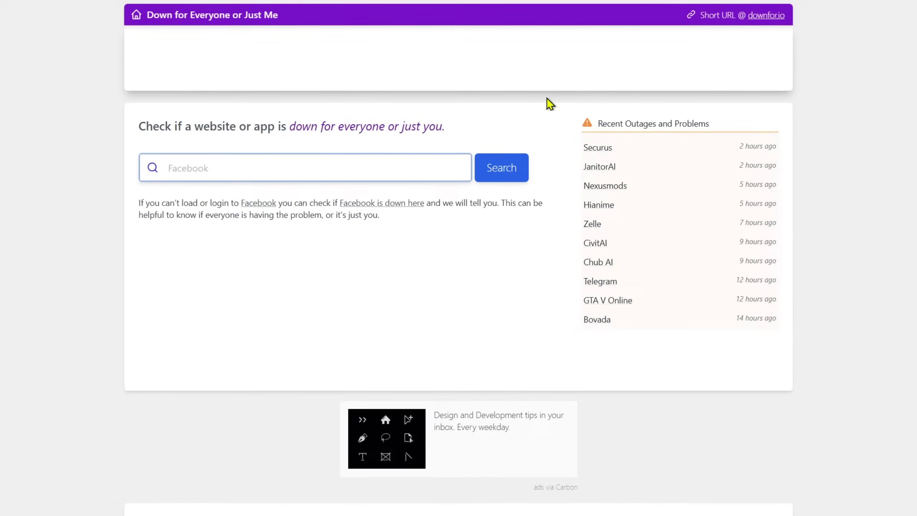
# Step: Click into the Down for Everyone or Just Me search box to enter a site
pyautogui.click(235, 176)
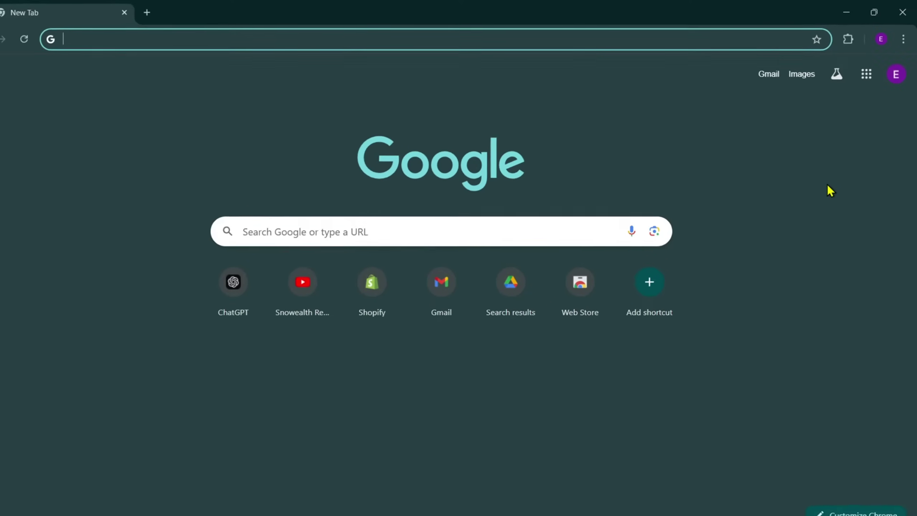
# Step: Open Chrome's Delete browsing data dialog from Settings > Privacy and security
pyautogui.click(903, 47)
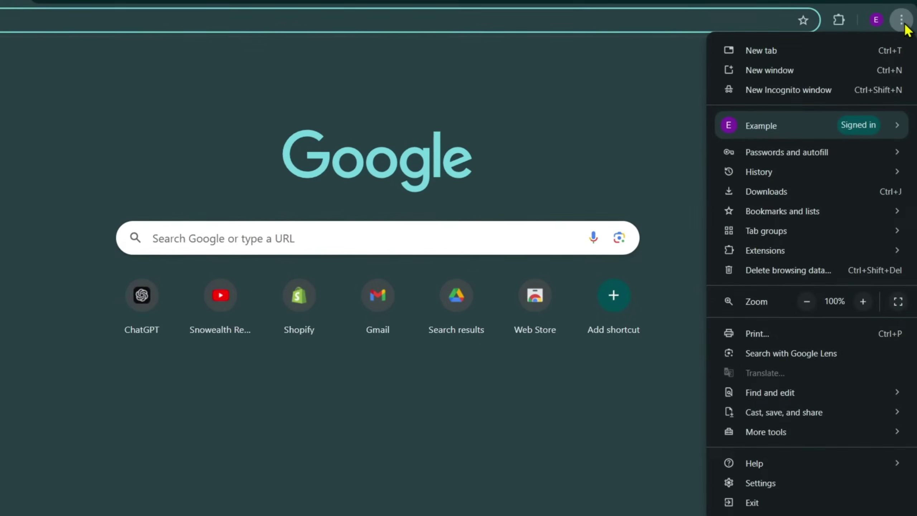
pyautogui.click(783, 463)
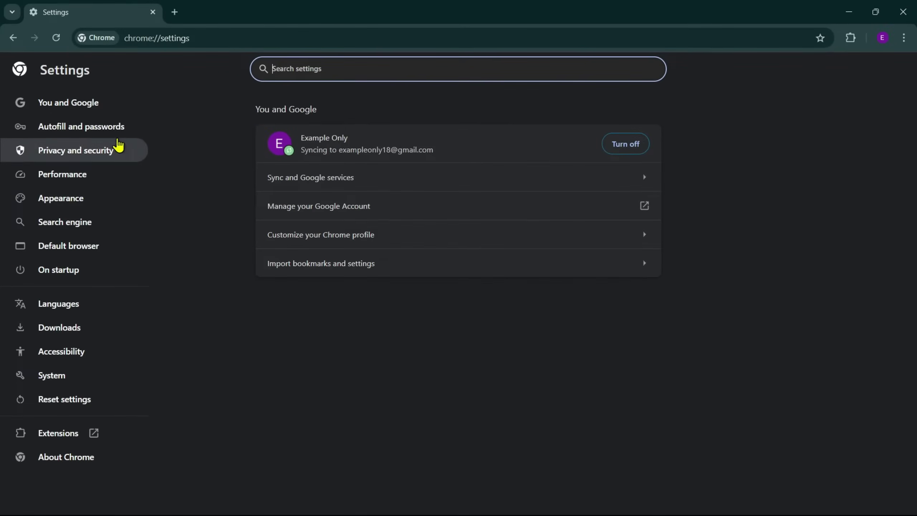
pyautogui.click(106, 151)
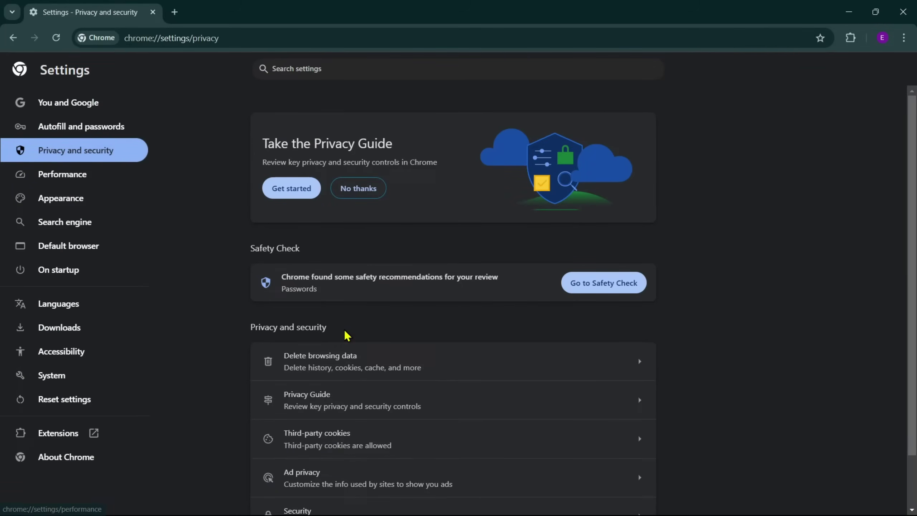
pyautogui.click(372, 375)
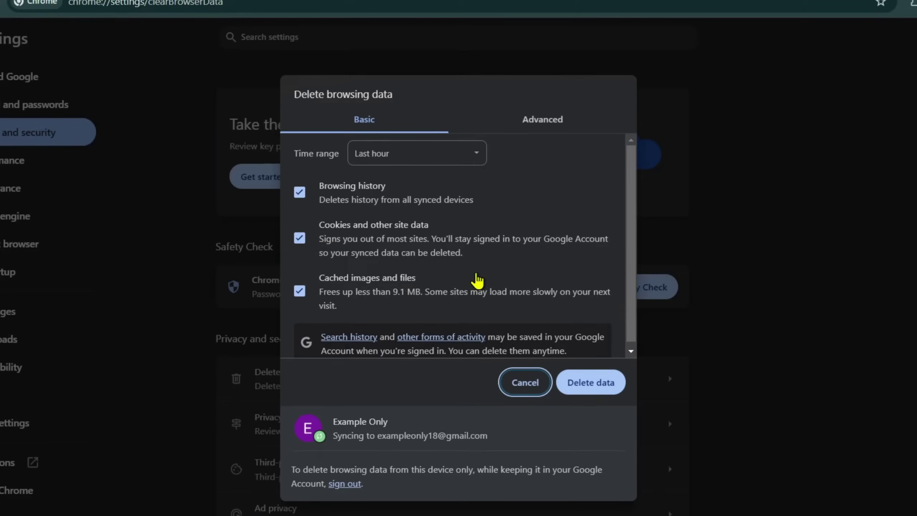
# Step: On the Advanced tab, keep Last hour and leave only Cookies and other site data ticked
pyautogui.click(301, 194)
pyautogui.click(299, 193)
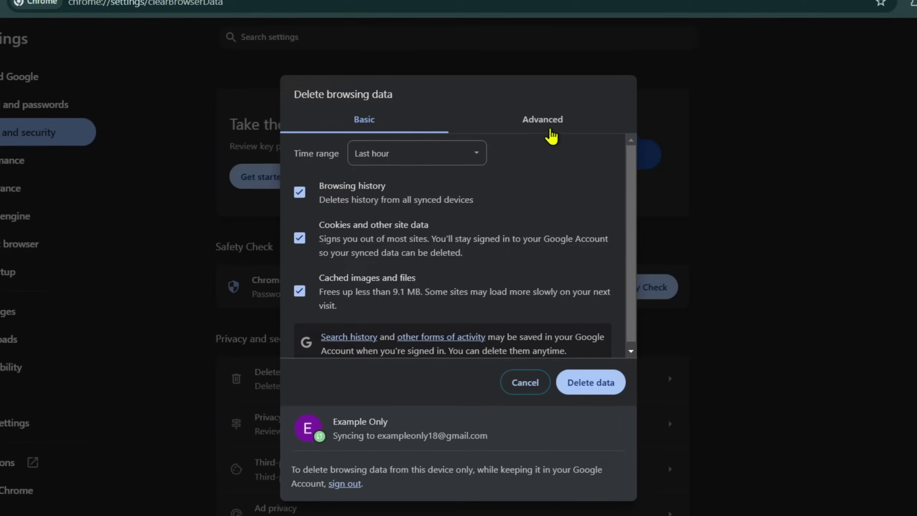
pyautogui.click(448, 152)
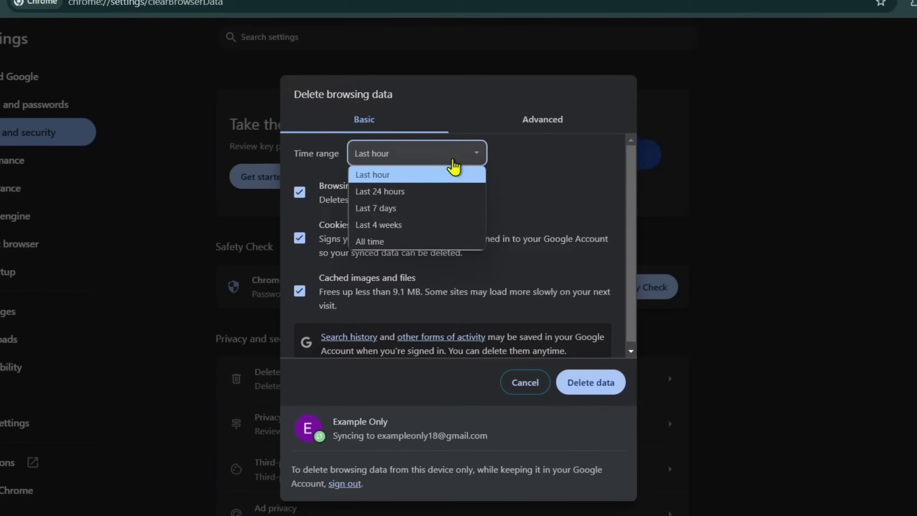
pyautogui.click(453, 161)
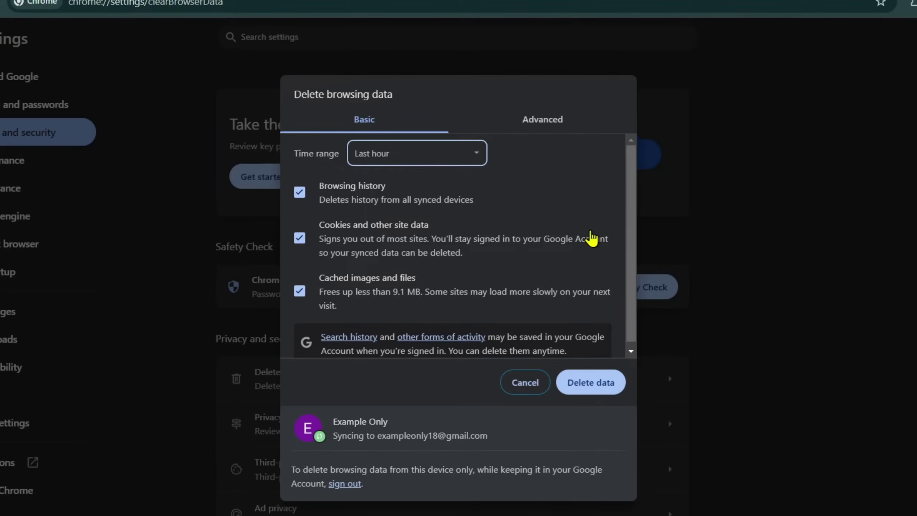
pyautogui.click(549, 136)
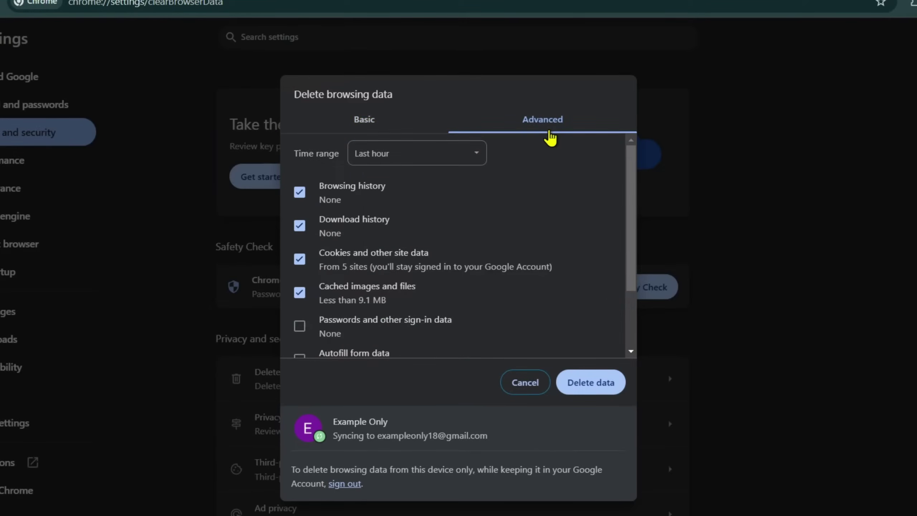
pyautogui.click(300, 192)
pyautogui.click(299, 226)
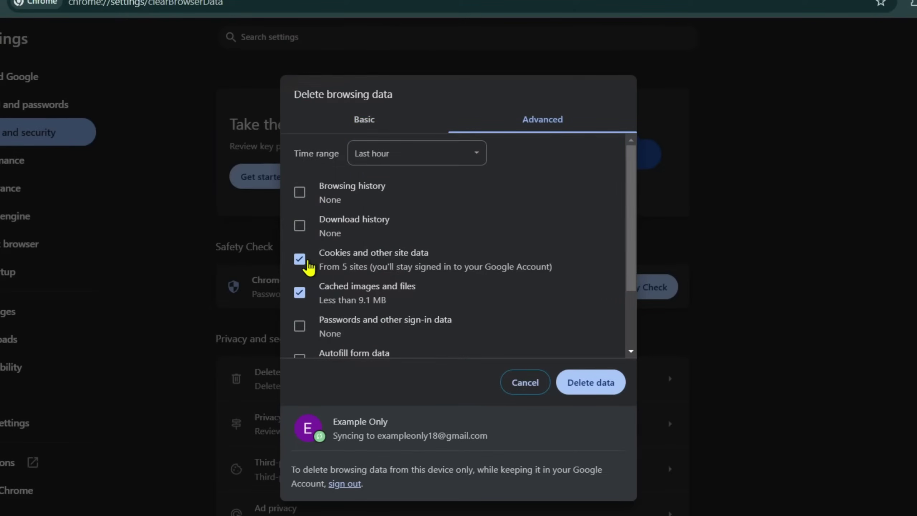
pyautogui.click(305, 262)
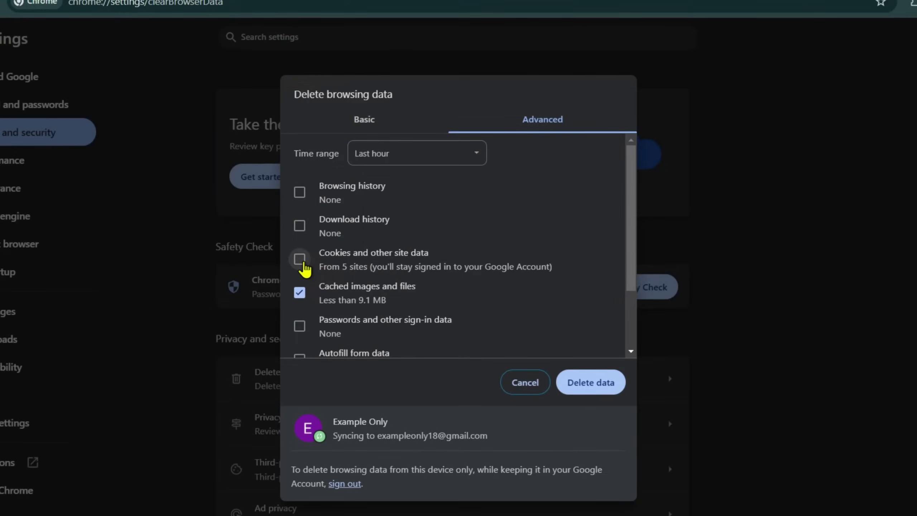
pyautogui.click(304, 263)
pyautogui.click(301, 291)
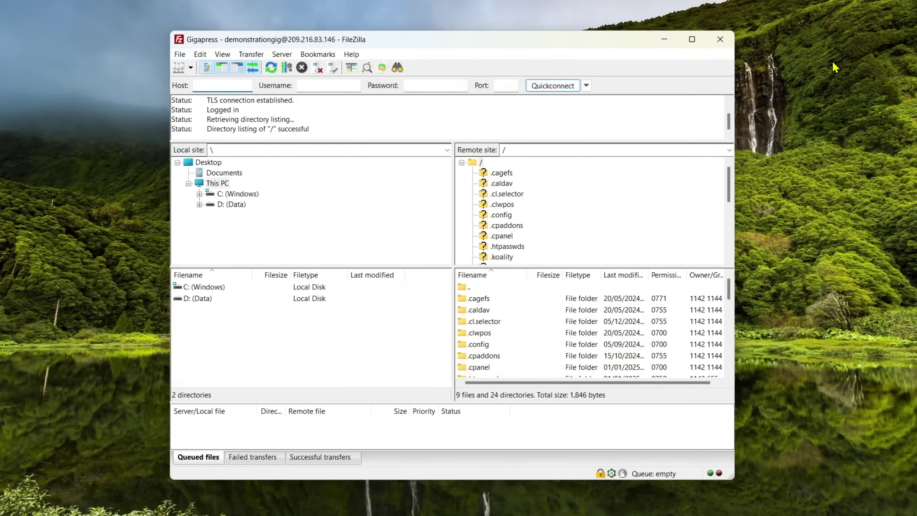
# Step: Open the server's public_html folder and select wp-config.php in its file list
pyautogui.scroll(-4, 543, 208)
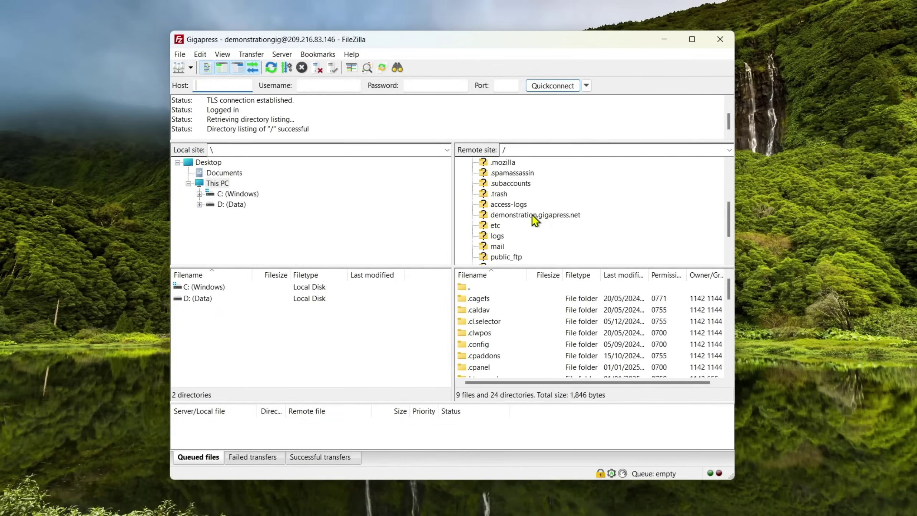
pyautogui.scroll(-2, 532, 216)
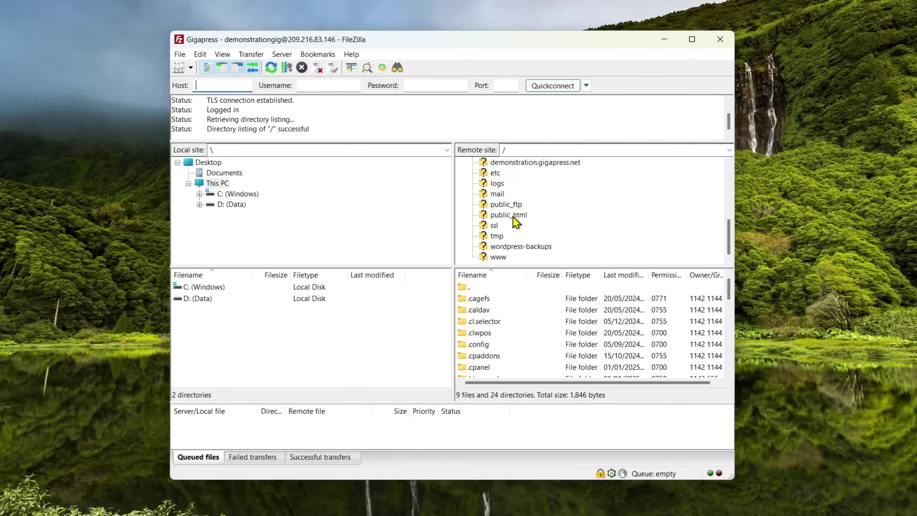
pyautogui.click(513, 216)
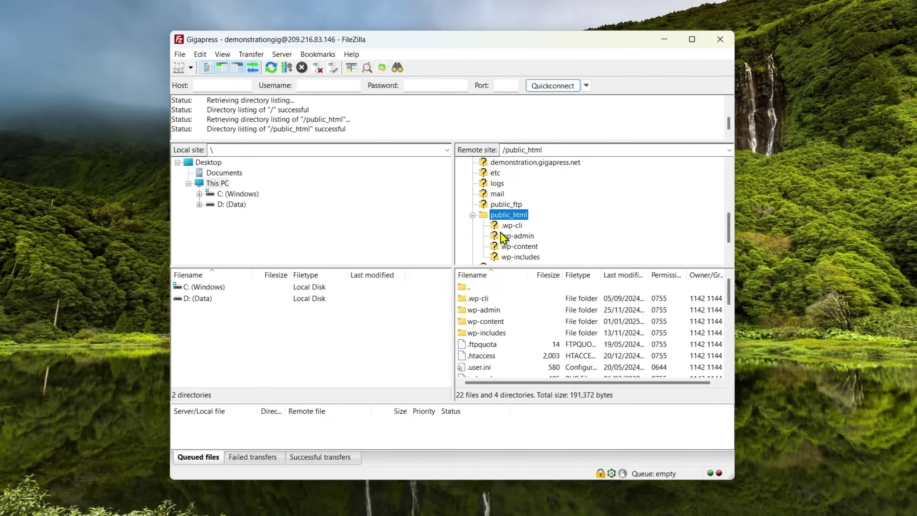
pyautogui.scroll(-2, 516, 346)
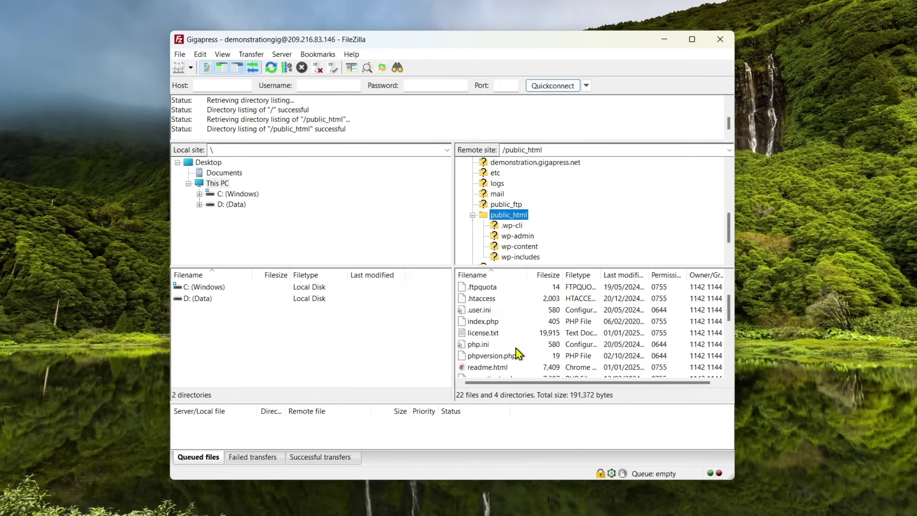
pyautogui.scroll(-3, 513, 344)
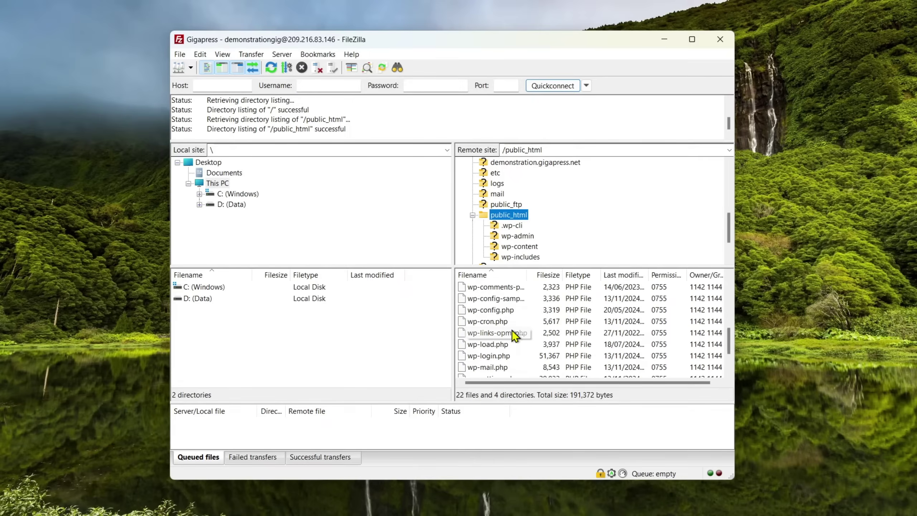
pyautogui.click(501, 312)
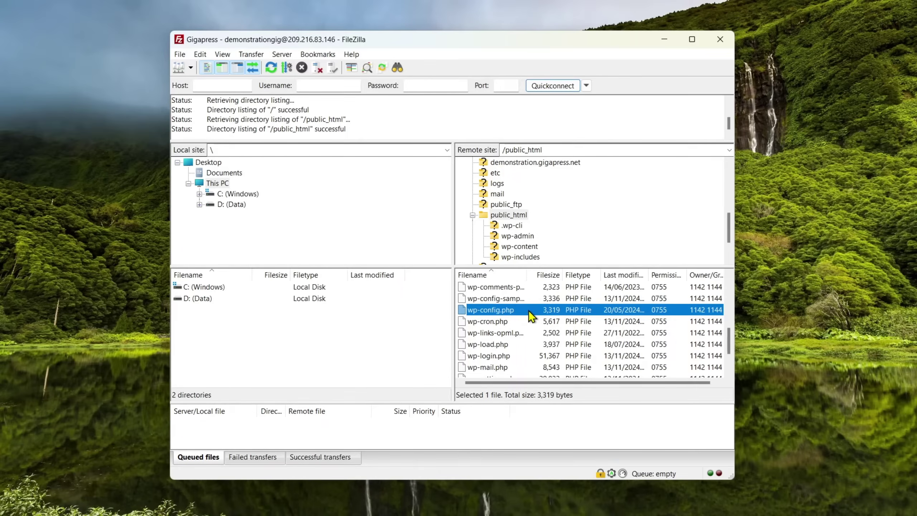
pyautogui.click(509, 216)
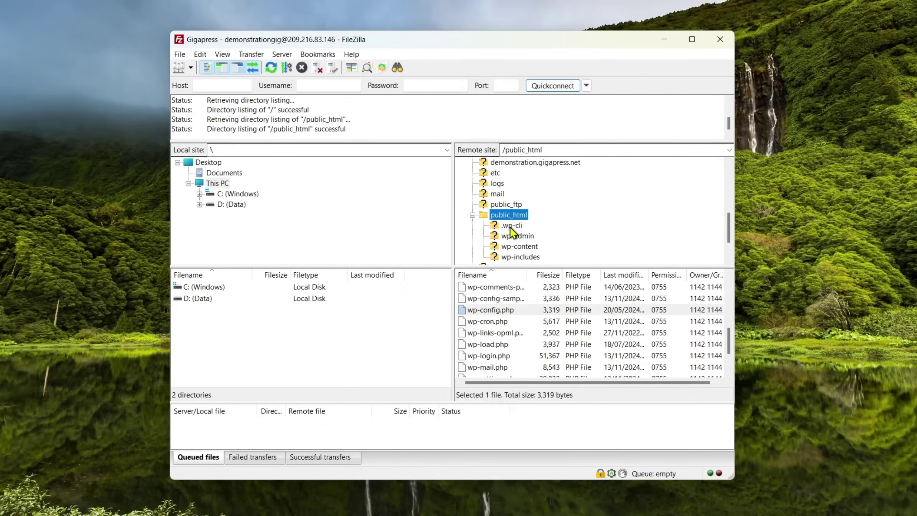
pyautogui.click(506, 311)
# Step: Download wp-config.php from public_html and open it in Notepad for review
pyautogui.doubleClick(506, 313)
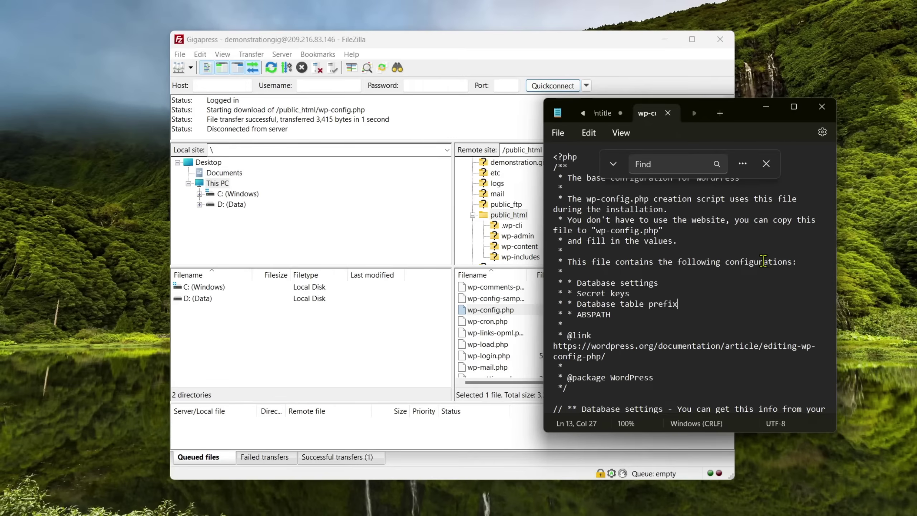
# Step: Minimize Notepad and open the server's wp-content folder in FileZilla
pyautogui.click(766, 106)
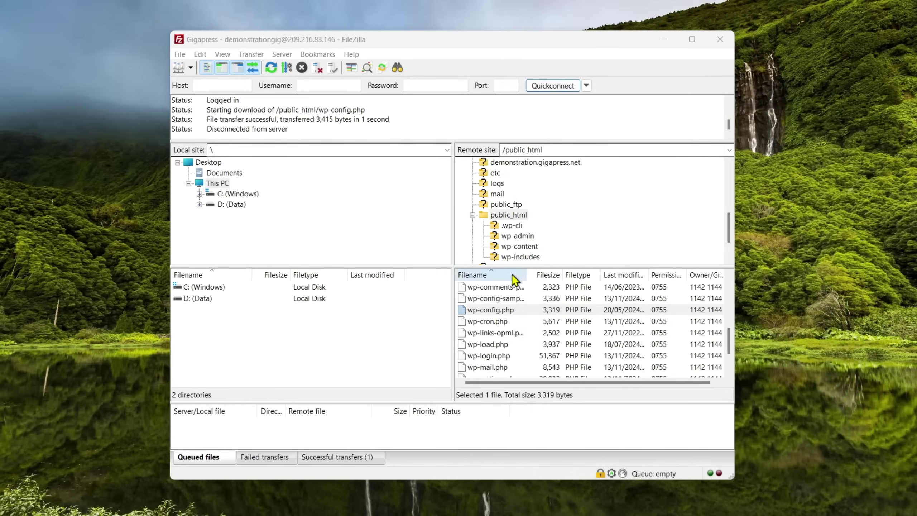
pyautogui.click(522, 247)
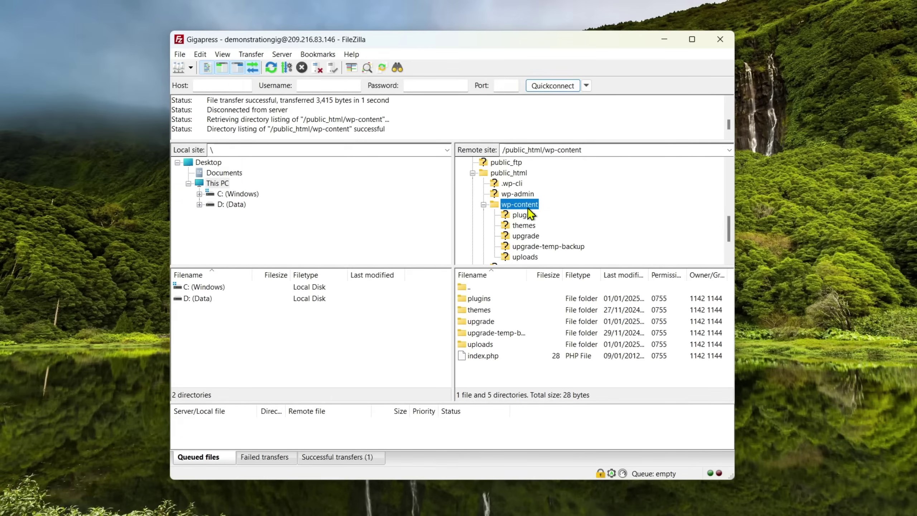
# Step: Rename the wp-content plugins folder on the server to plugins_disable
pyautogui.click(476, 299)
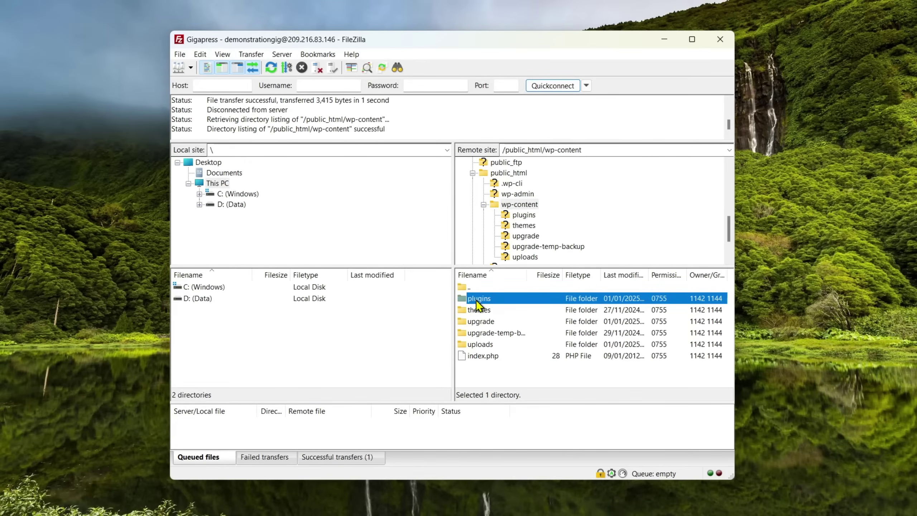
pyautogui.rightClick(476, 299)
pyautogui.click(518, 435)
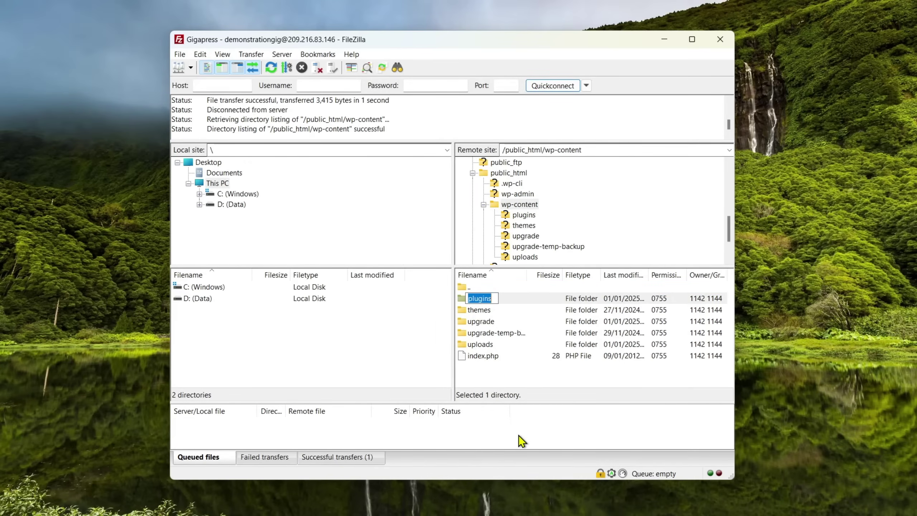
pyautogui.write('plugins_disable')
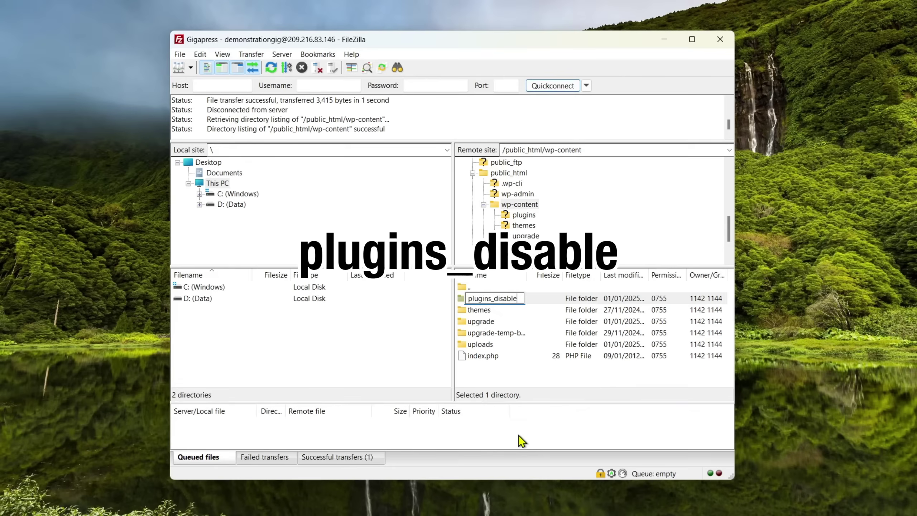
pyautogui.press('Return')
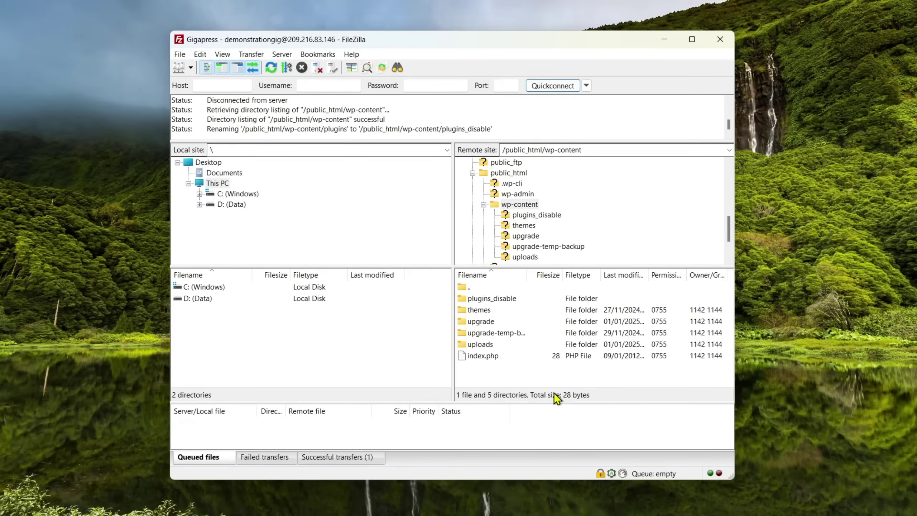
pyautogui.click(532, 302)
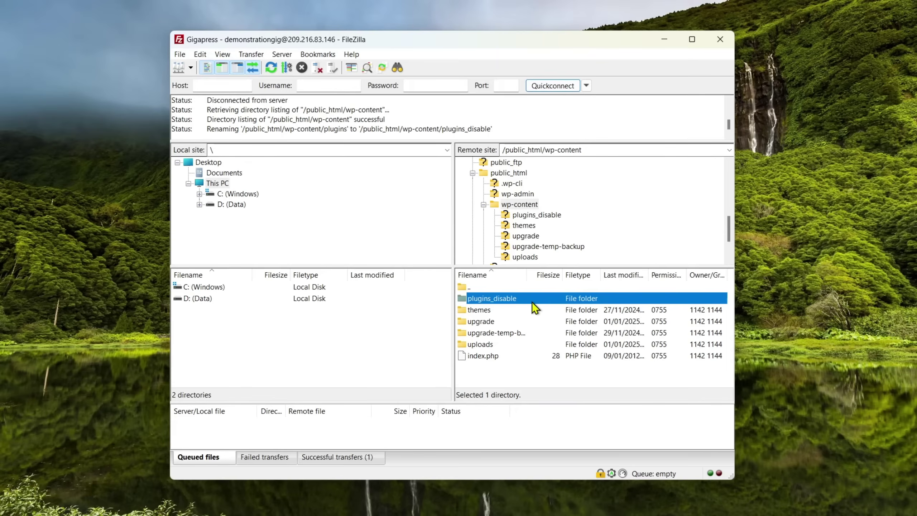
# Step: Rename the plugins_disable folder back to plugins
pyautogui.rightClick(531, 302)
pyautogui.click(576, 432)
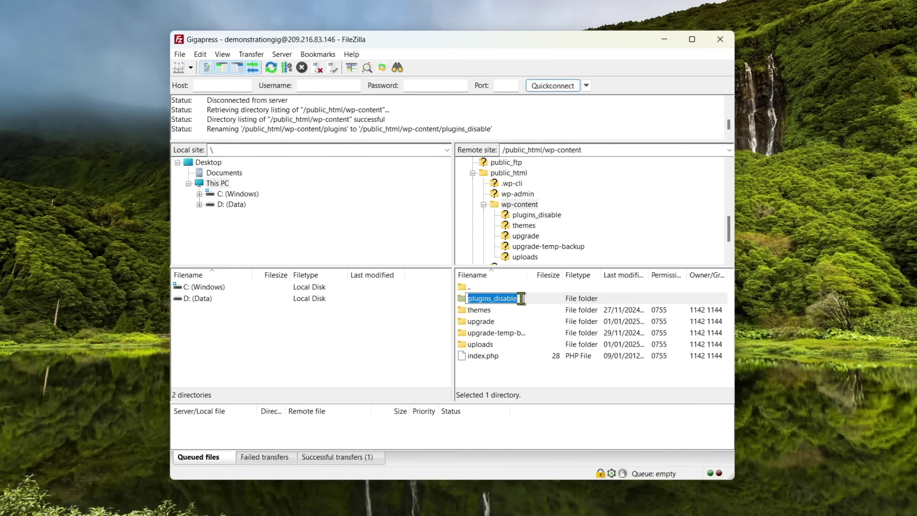
pyautogui.click(515, 299)
pyautogui.press('BackSpace')
pyautogui.press('BackSpace')
pyautogui.press('BackSpace')
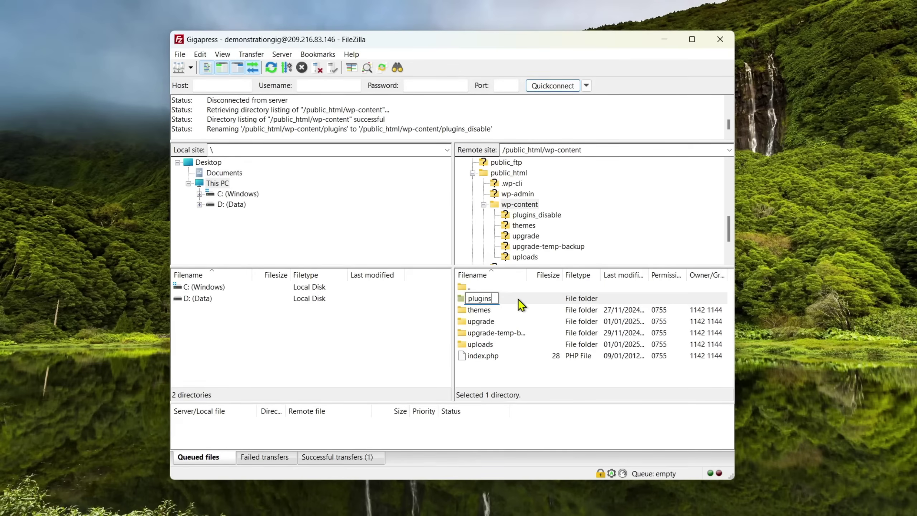
pyautogui.press('Return')
# Step: Open the plugins folder and inspect the classic-editor and coming-soon plugin folders' actions
pyautogui.doubleClick(487, 301)
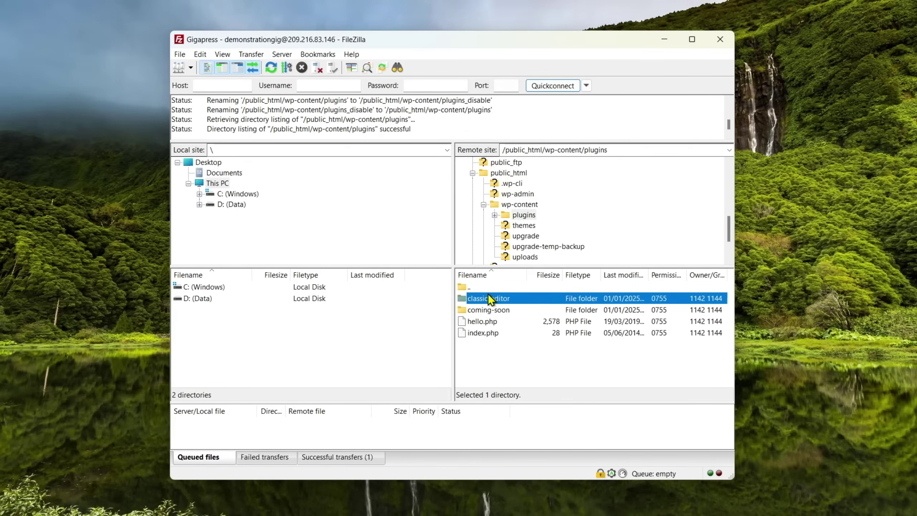
pyautogui.moveTo(489, 299); pyautogui.dragTo(491, 307)
pyautogui.rightClick(488, 302)
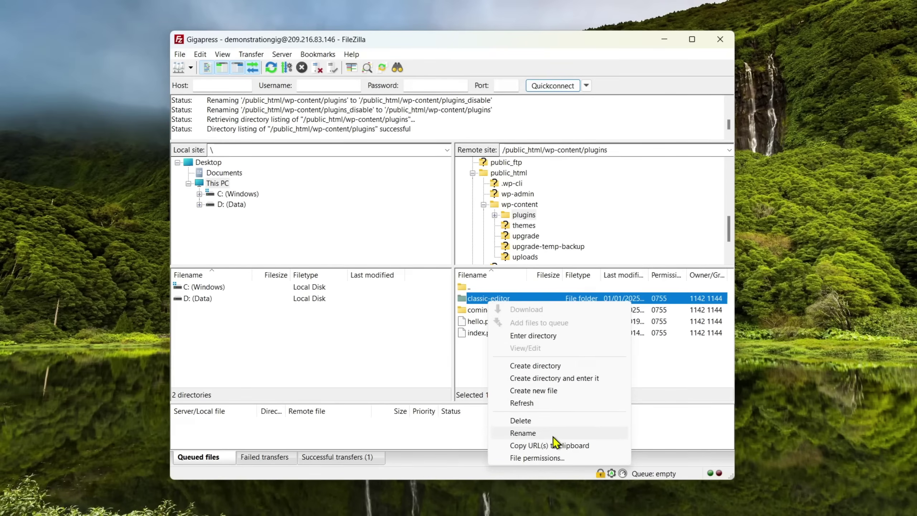
pyautogui.click(474, 310)
pyautogui.rightClick(478, 311)
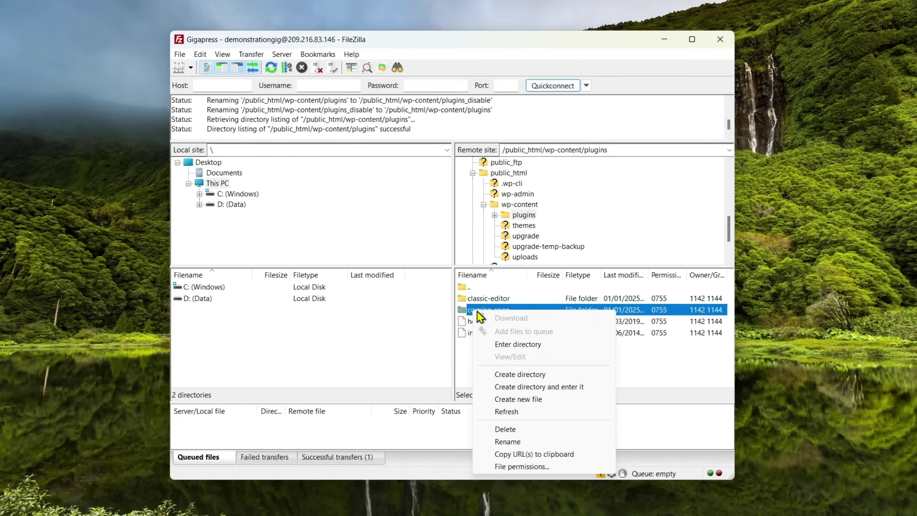
pyautogui.click(640, 374)
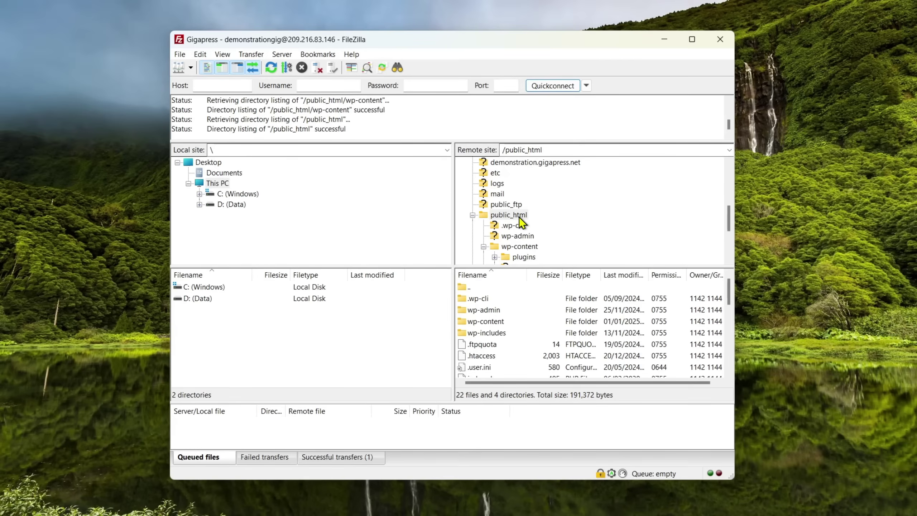
# Step: Open .htaccess from public_html with View/Edit, review it in Notepad, and close it
pyautogui.click(479, 368)
pyautogui.rightClick(480, 356)
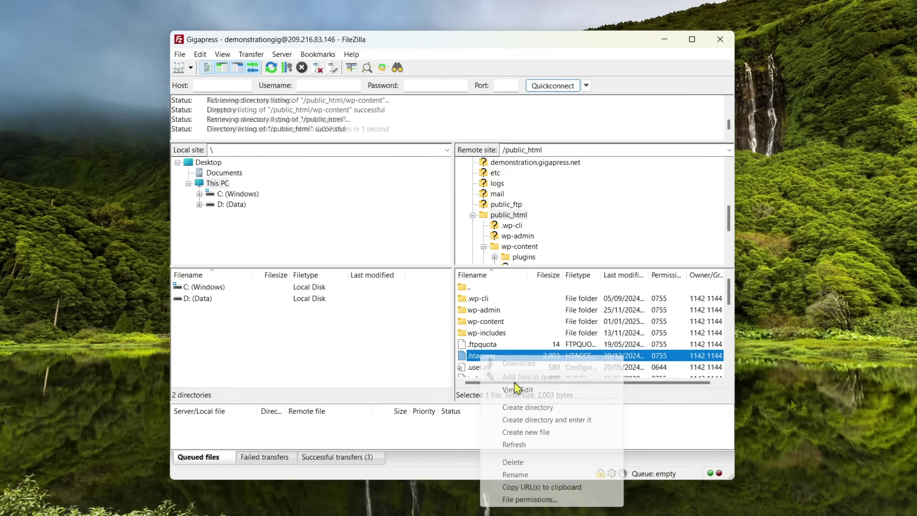
pyautogui.click(517, 390)
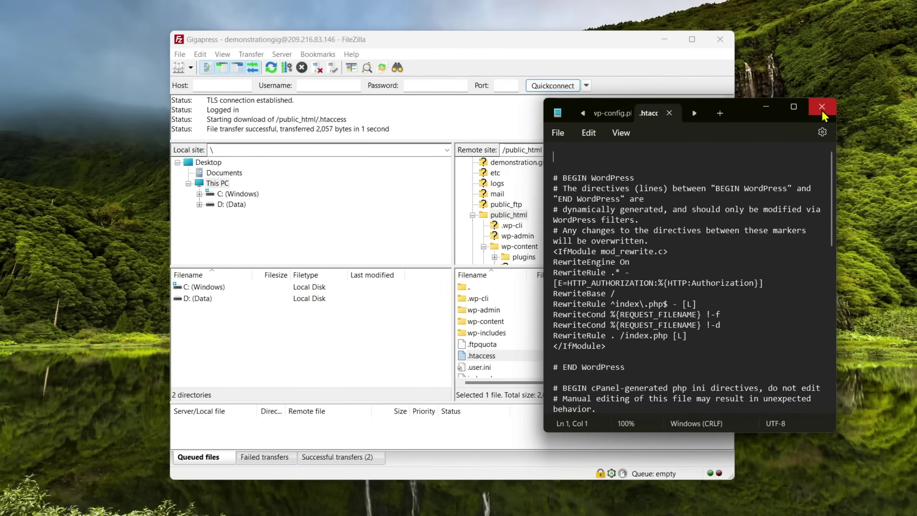
pyautogui.click(822, 111)
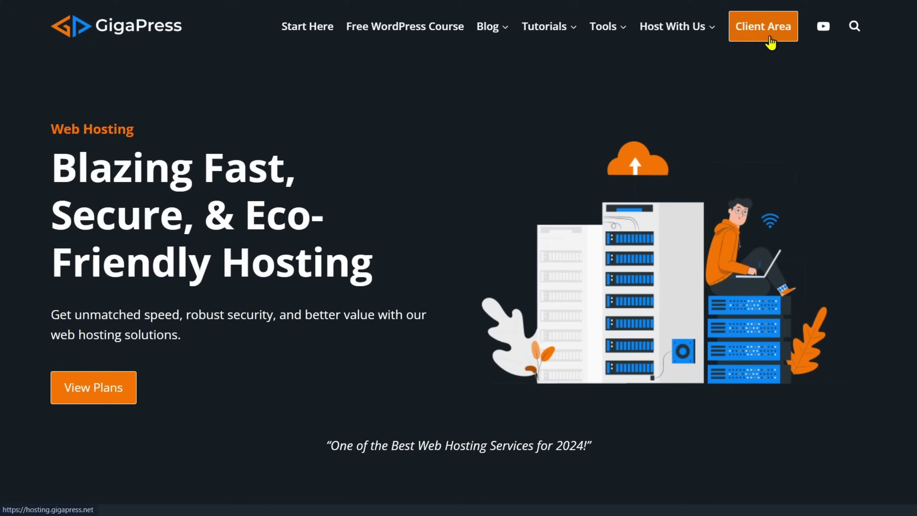
# Step: Scroll the GigaPress hosting page past its plans and features to the expert Support section
pyautogui.scroll(-20, 832, 181)
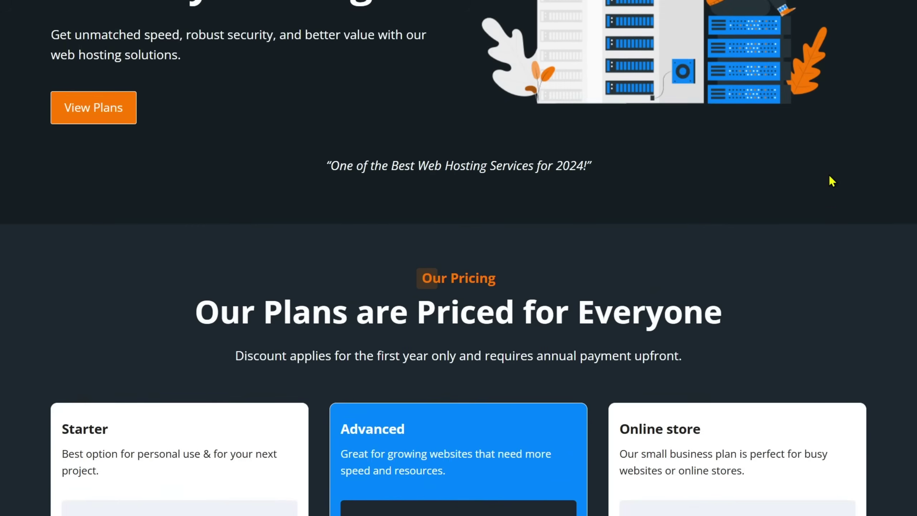
pyautogui.scroll(-15, 832, 166)
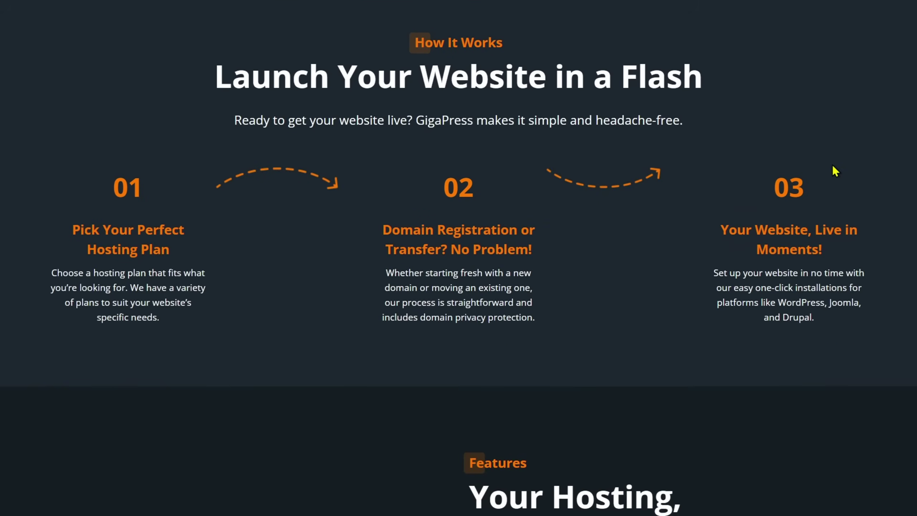
pyautogui.scroll(-7, 833, 163)
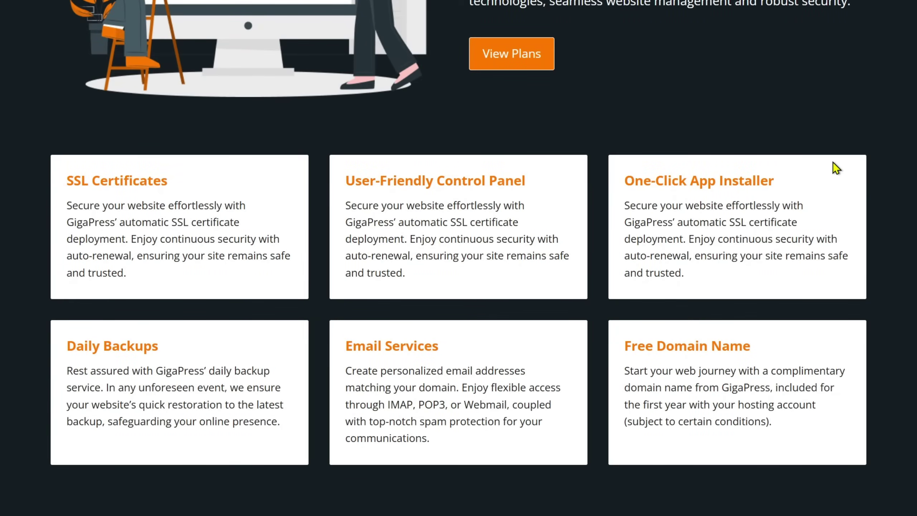
pyautogui.scroll(-10, 834, 162)
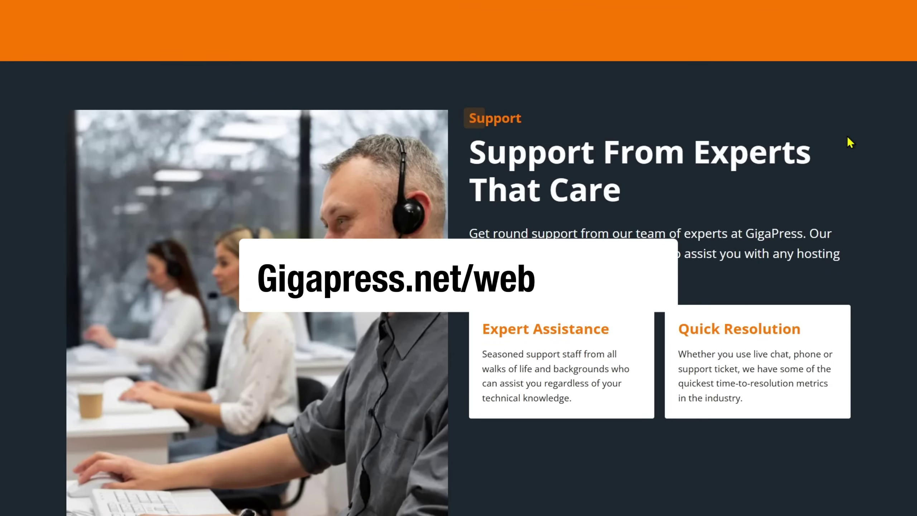
pyautogui.scroll(-2, 850, 142)
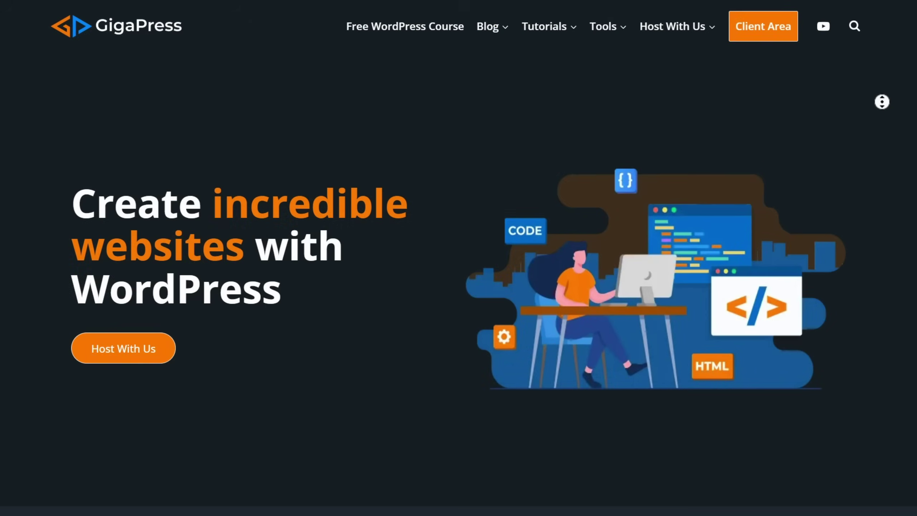
# Step: Scroll the GigaPress homepage through its guides, course and services down to Web Design
pyautogui.scroll(-3, 882, 175)
pyautogui.scroll(-20, 882, 175)
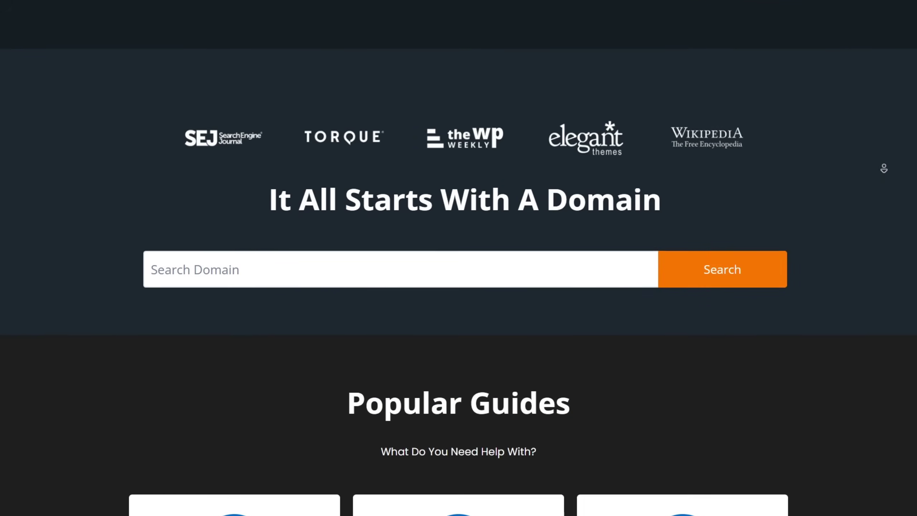
pyautogui.scroll(-20, 884, 168)
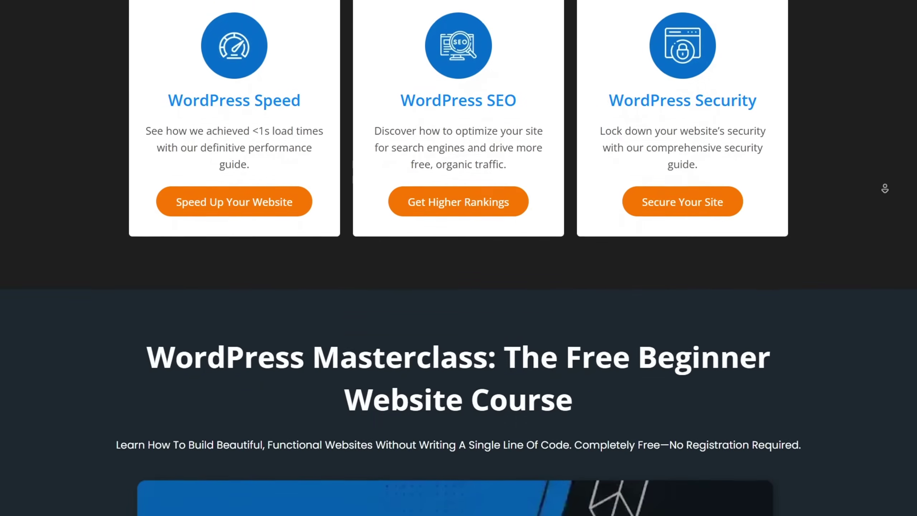
pyautogui.scroll(-17, 886, 144)
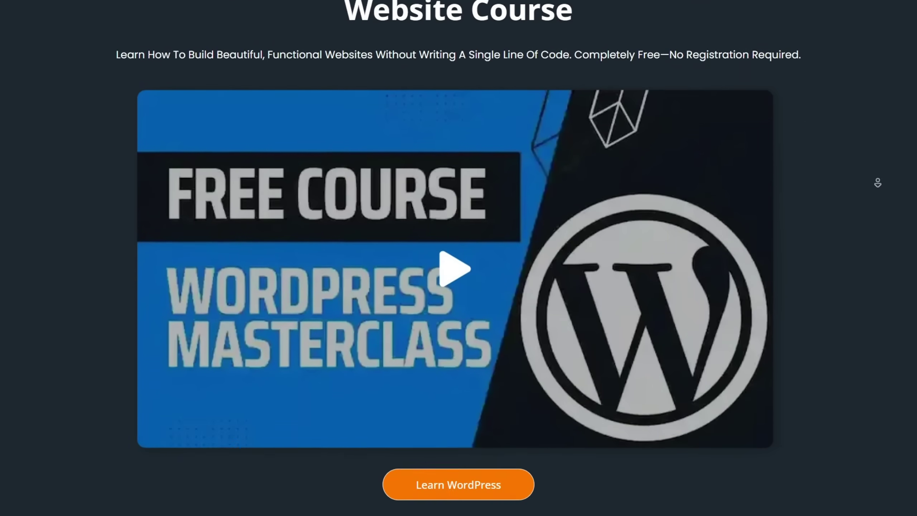
pyautogui.scroll(-5, 884, 158)
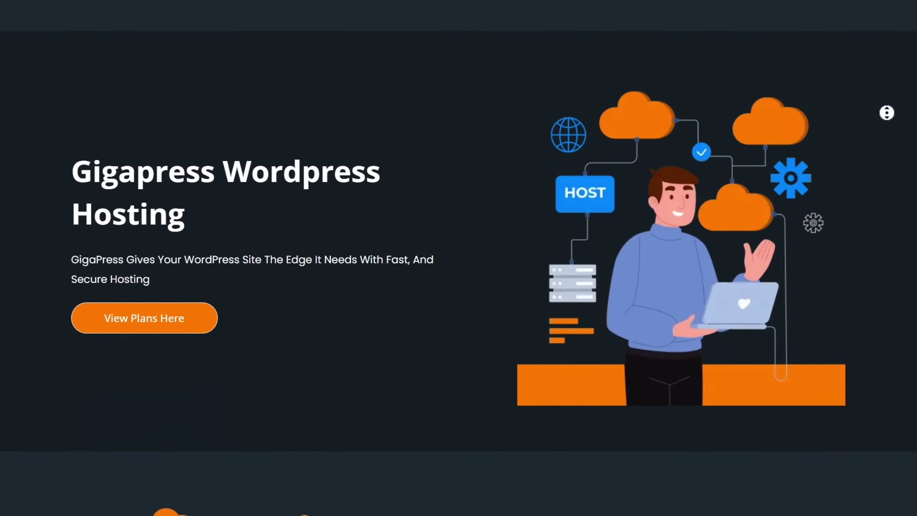
pyautogui.scroll(-6, 884, 170)
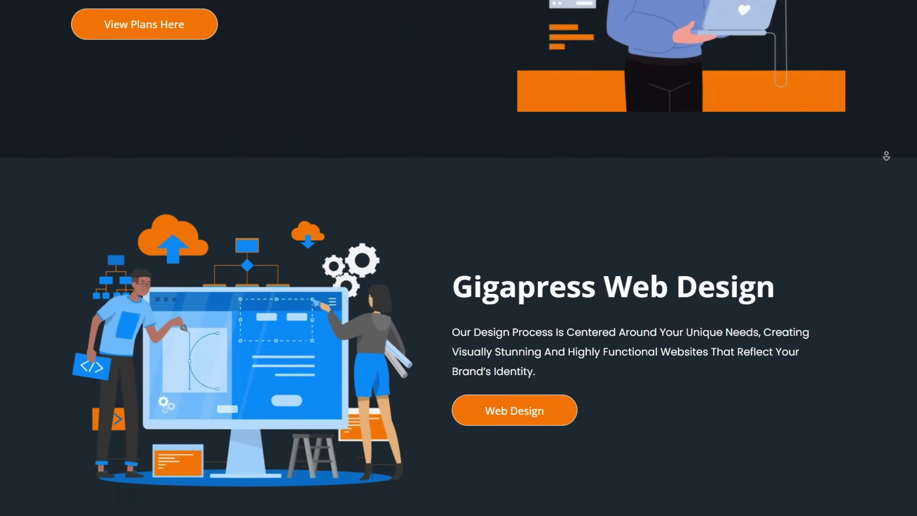